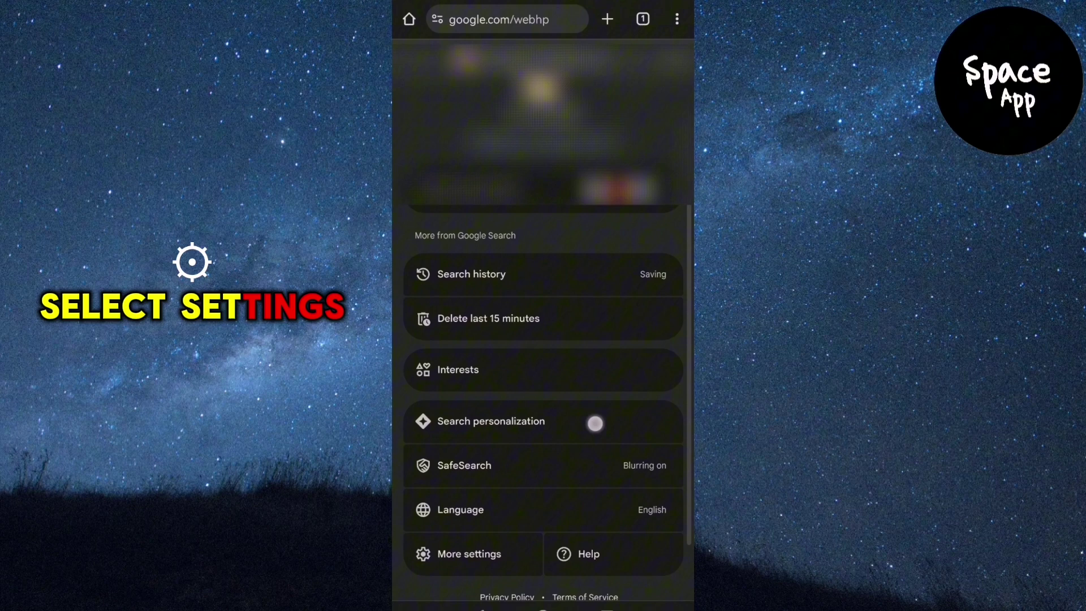
pyautogui.moveTo(594, 422); pyautogui.dragTo(618, 358)
# Open the full Google Search settings via More settings in the account panel
pyautogui.click(502, 536)
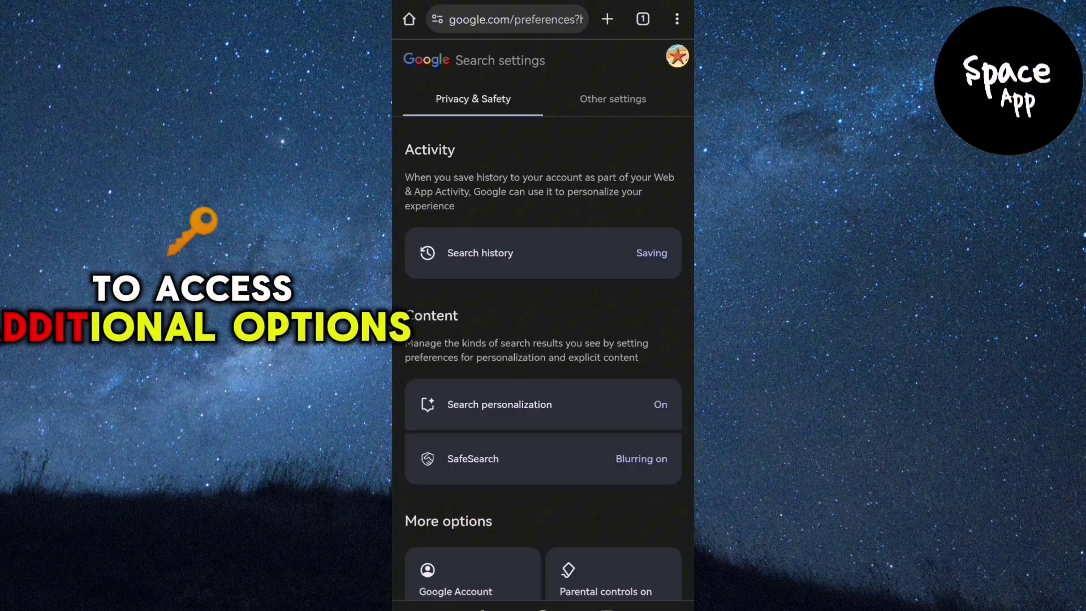
pyautogui.moveTo(619, 450)
pyautogui.mouseDown()
pyautogui.moveTo(625, 359)
pyautogui.moveTo(614, 446)
pyautogui.mouseUp()
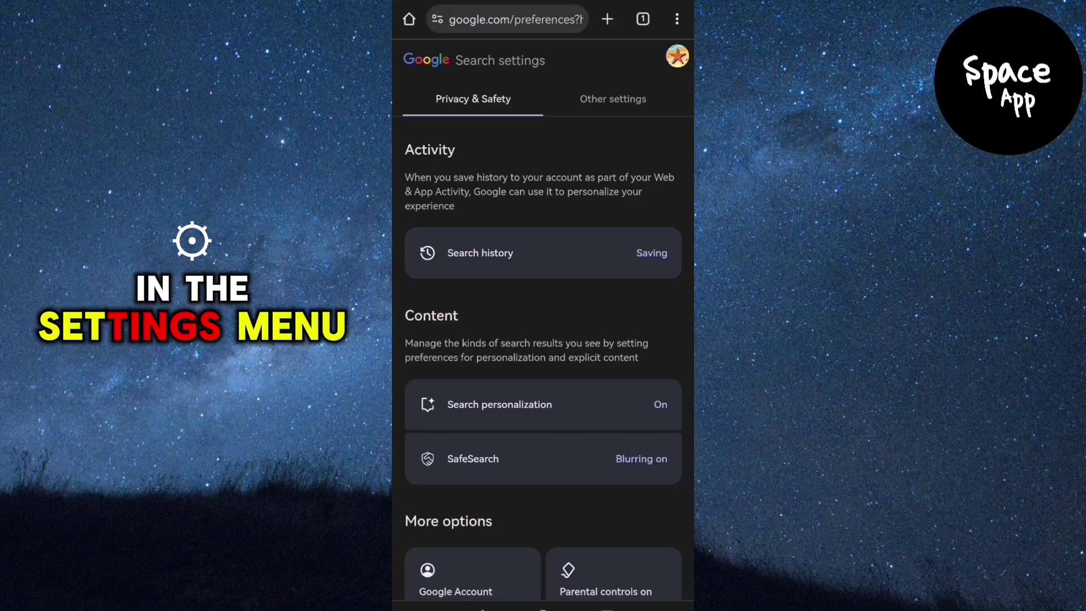
# On the Other settings tab, switch off 'Autocomplete with trending searches'
pyautogui.click(613, 98)
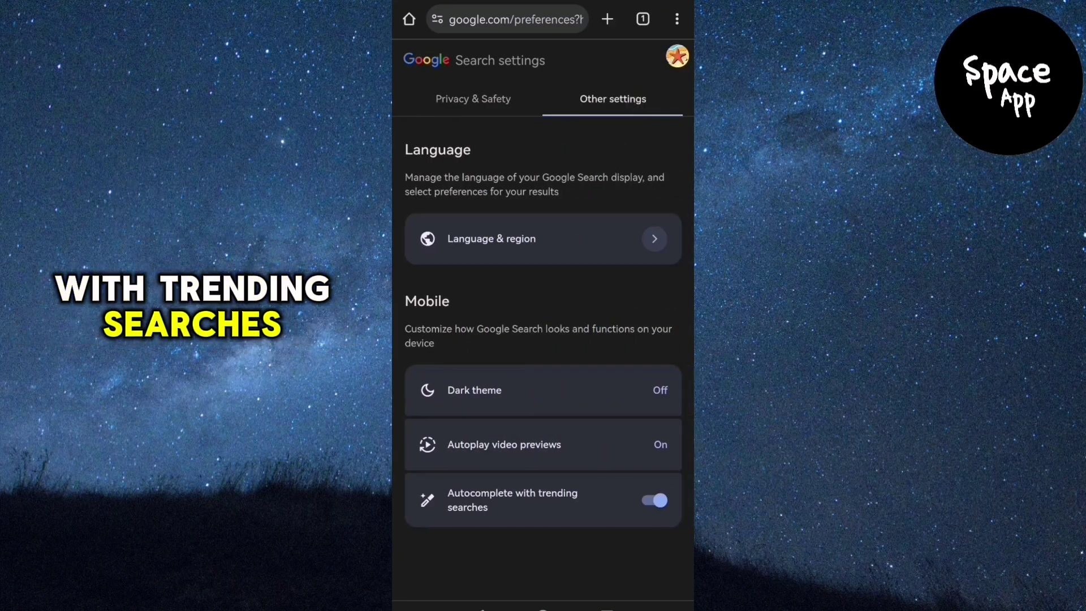
pyautogui.click(653, 500)
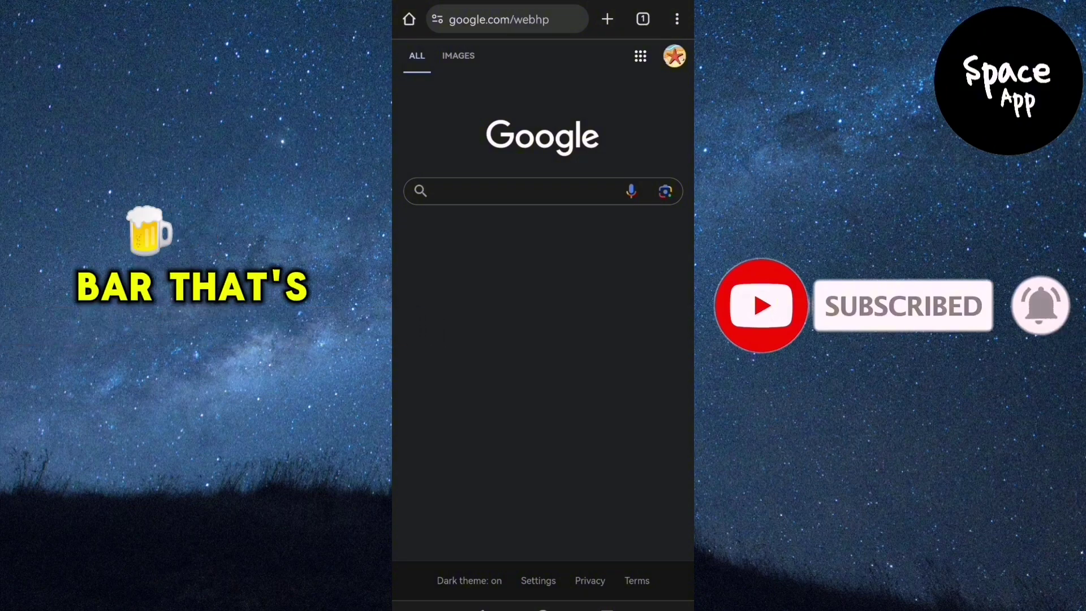
# Focus the Google search bar and clear the mistyped text to enter 'Please sub'
pyautogui.click(518, 191)
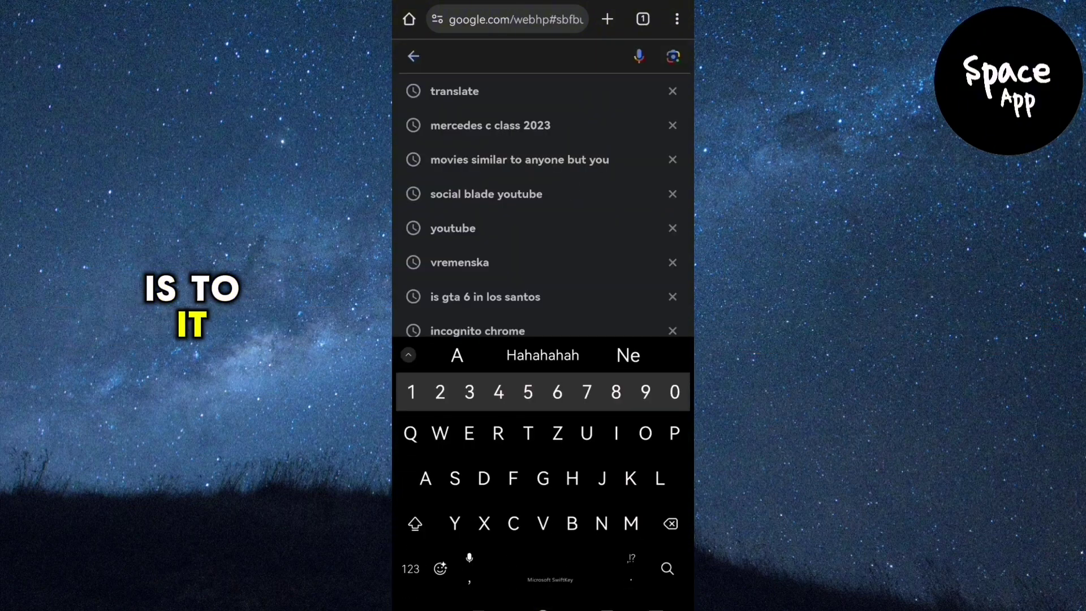
pyautogui.write('Ol')
pyautogui.press('BackSpace')
pyautogui.press('BackSpace')
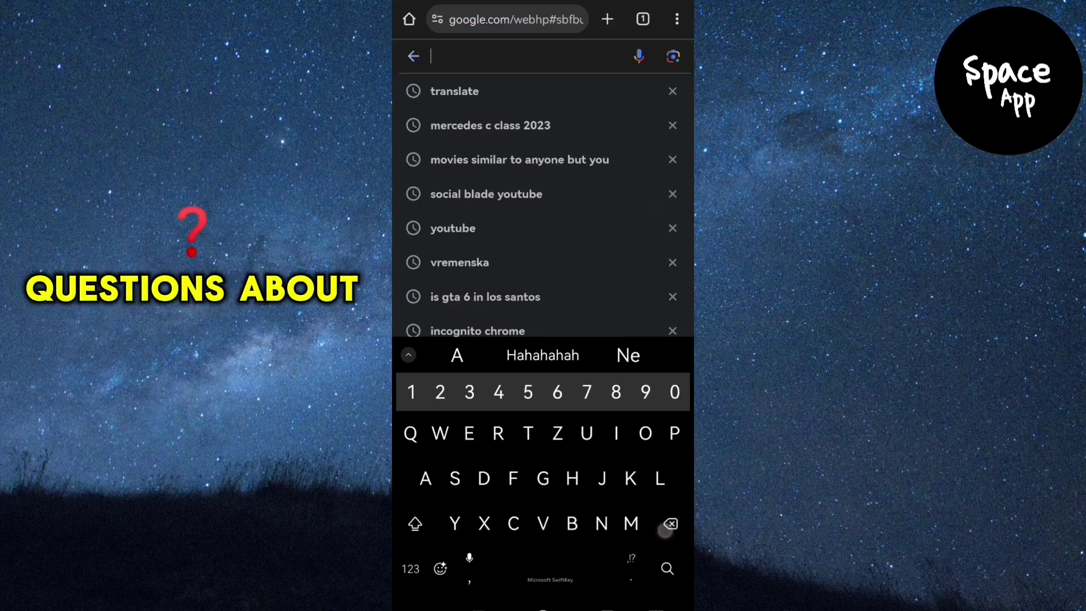
pyautogui.write('Please ')
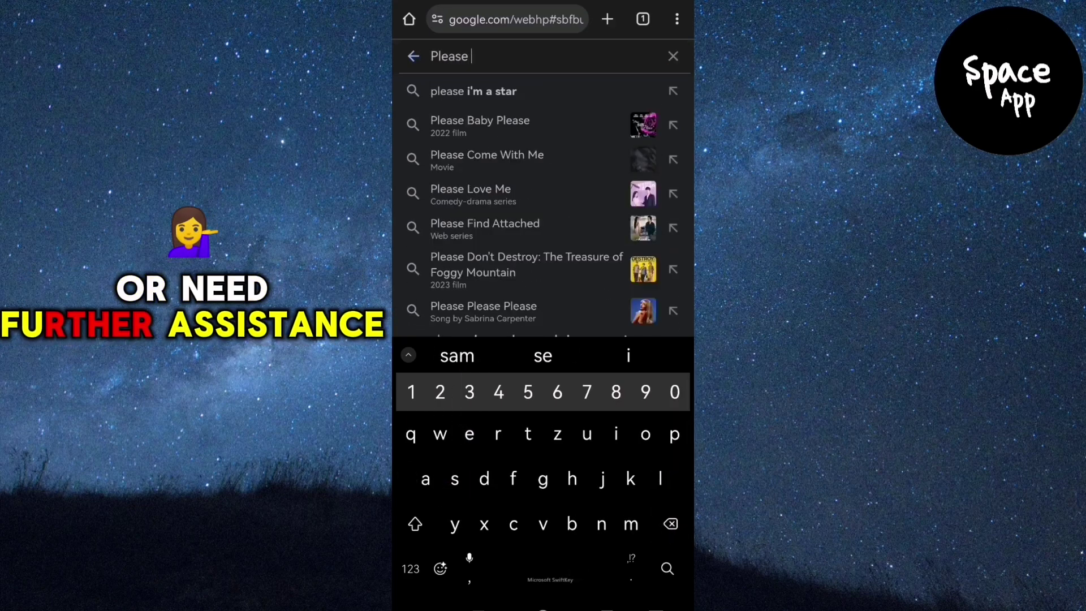
pyautogui.write('sub')
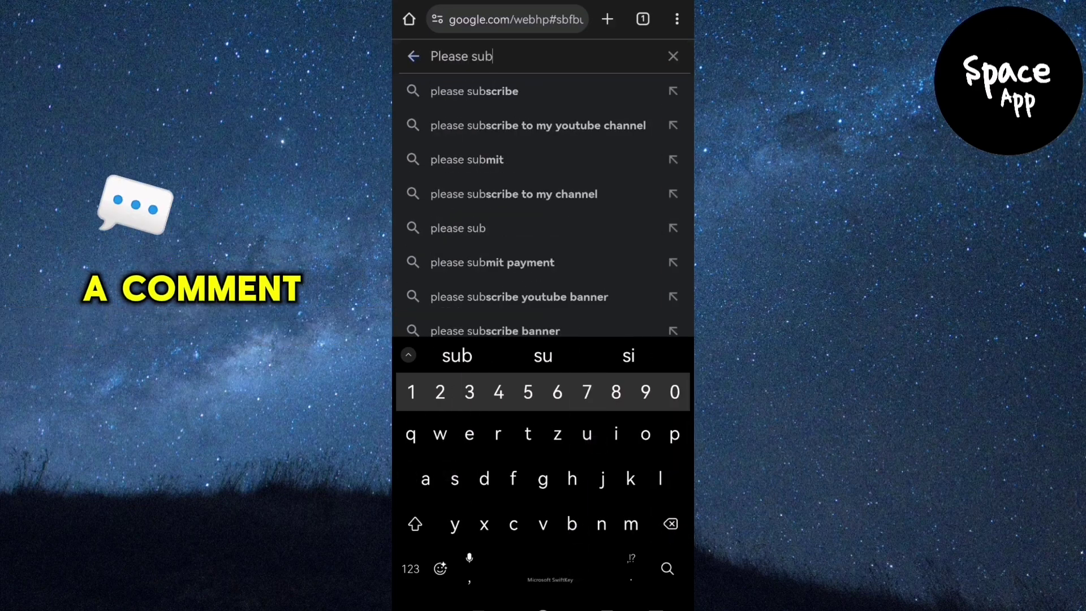